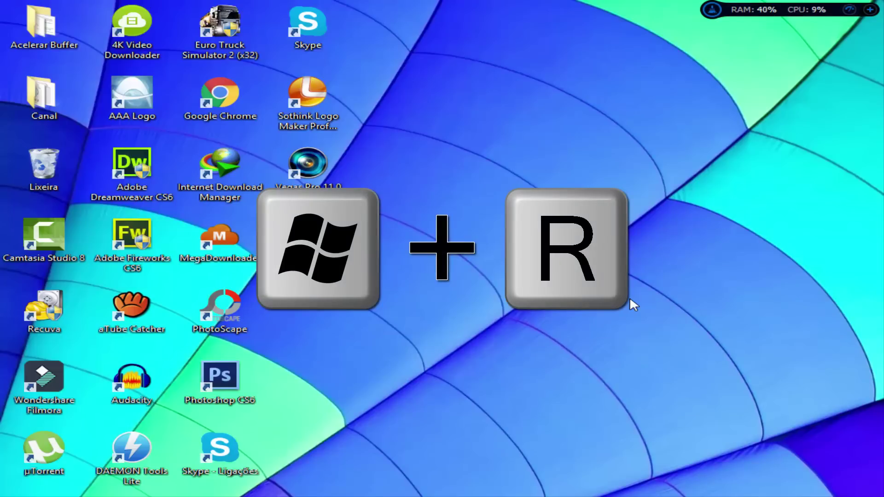
Launch the Registry Editor by running the command regedit.
key(super+r)
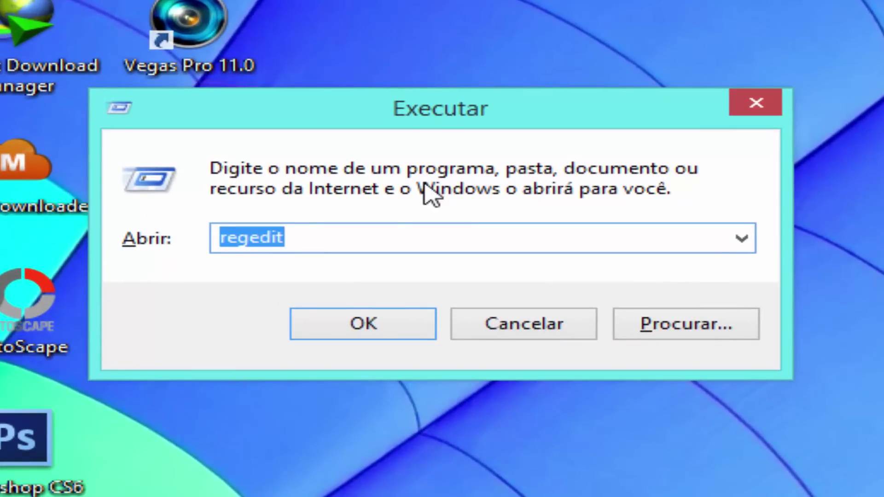
key(BackSpace)
text(regedit)
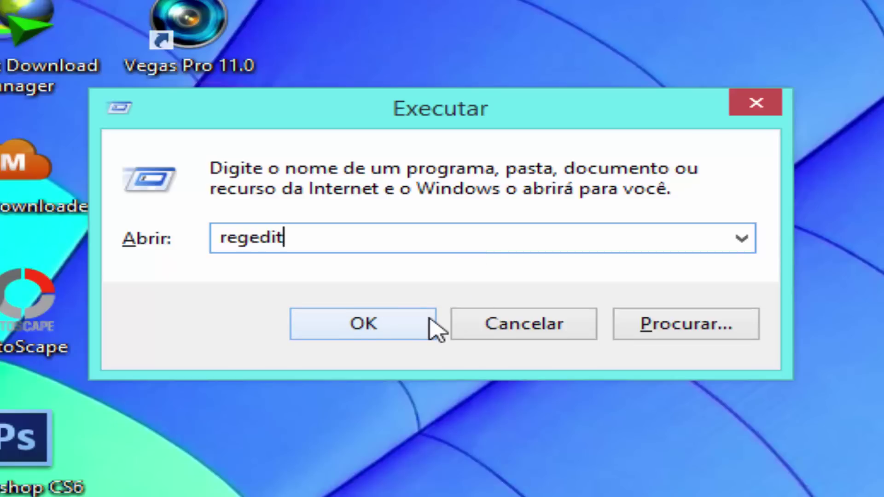
click(422, 330)
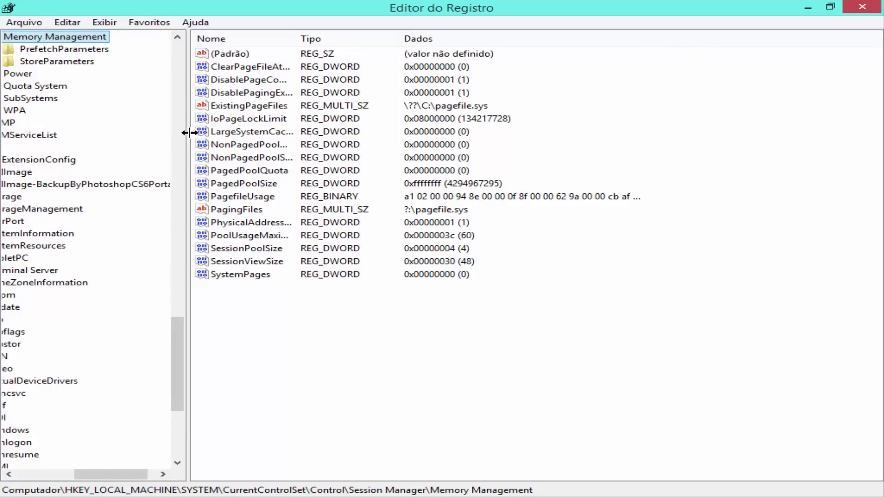
Go to the registry key HKEY_LOCAL_MACHINE\SYSTEM\CurrentControlSet\Control\Session Manager\Memory Management.
drag(189, 133, 367, 132)
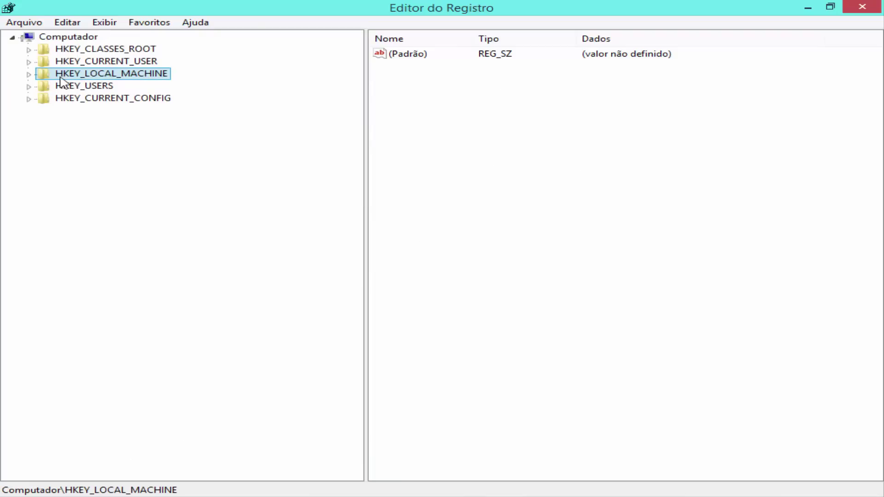
click(29, 75)
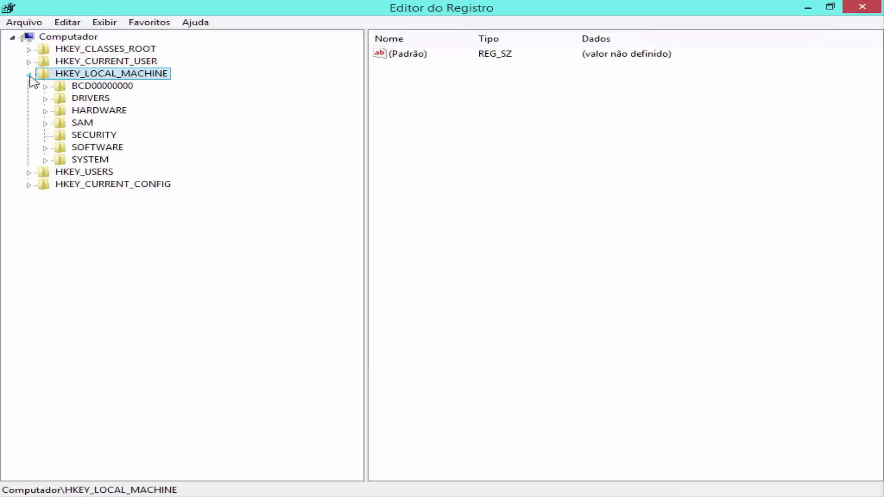
click(45, 161)
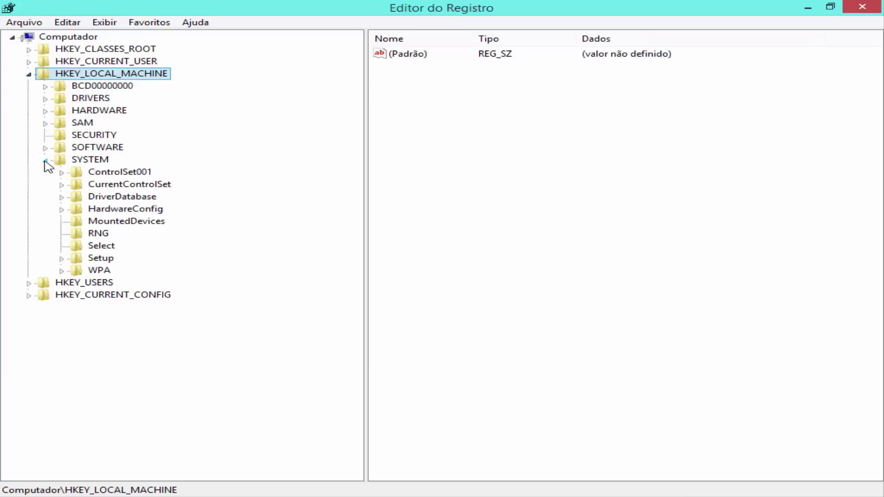
click(62, 186)
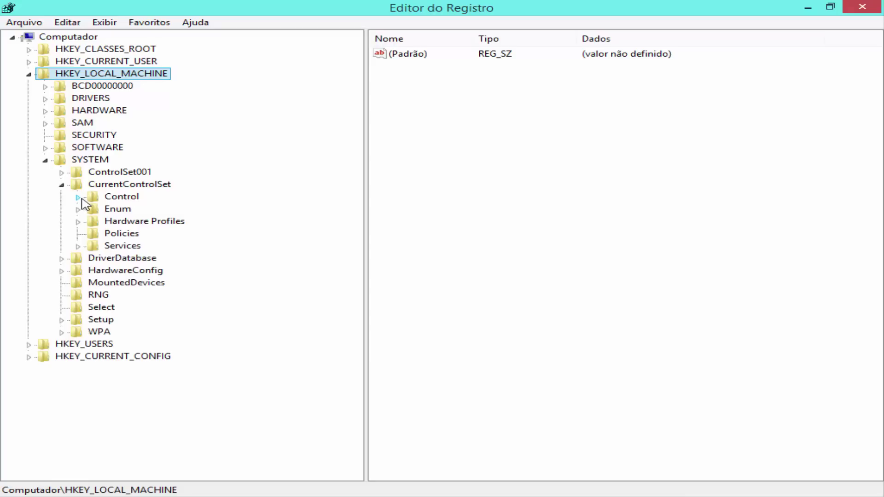
click(80, 198)
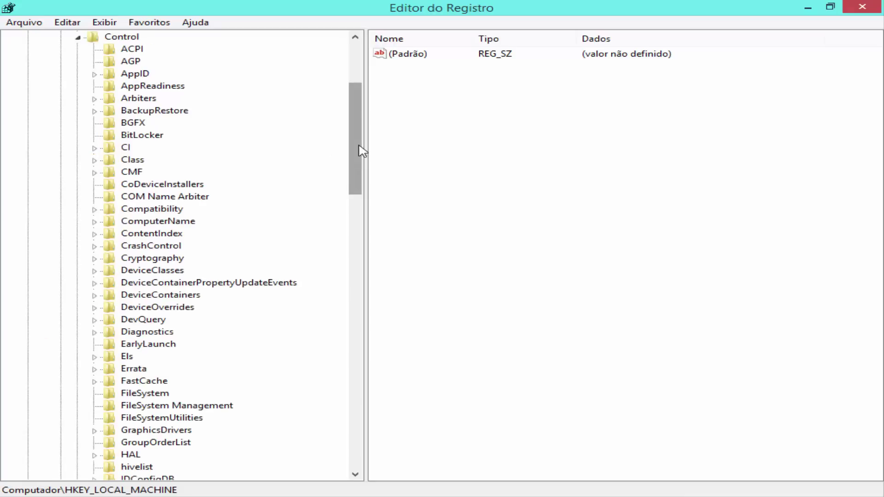
drag(358, 152, 353, 193)
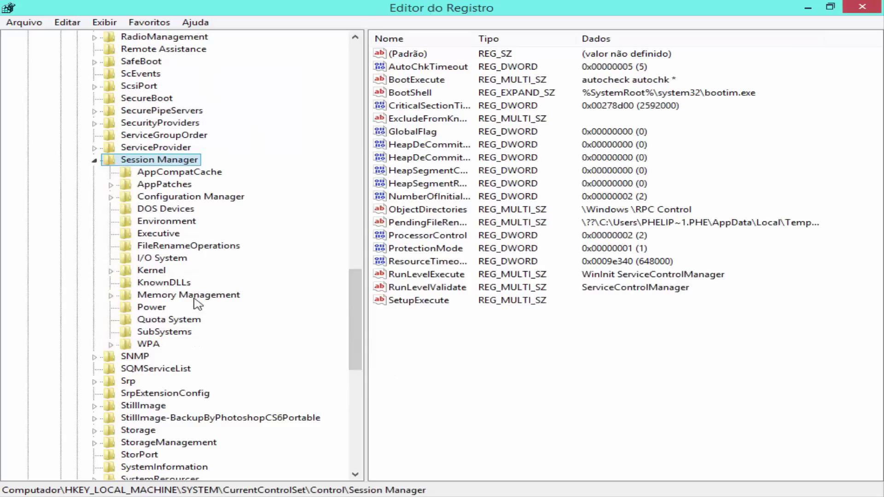
click(149, 300)
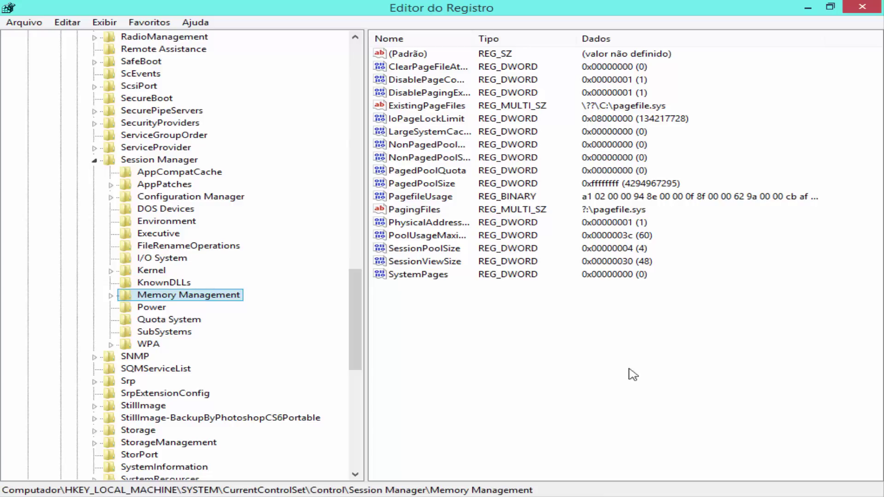
Switch to File Explorer and display the properties of Meu computador to check the operating system type.
right_click(555, 312)
mouse_move(572, 316)
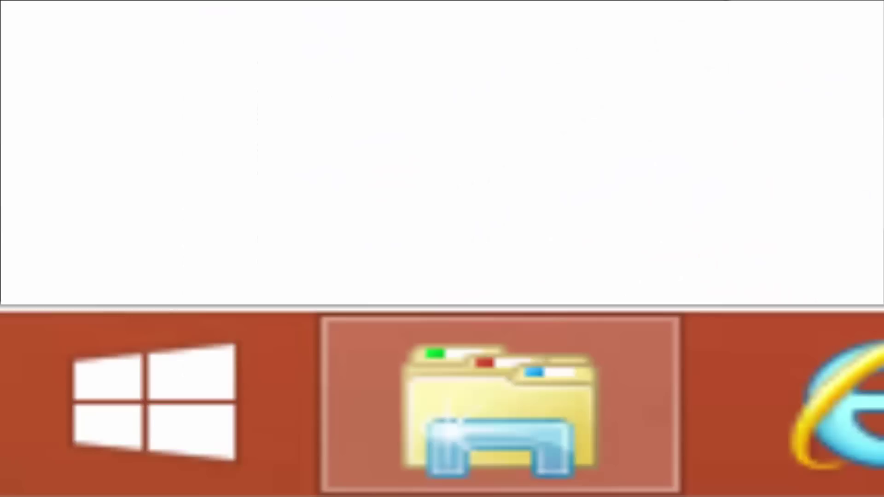
click(486, 386)
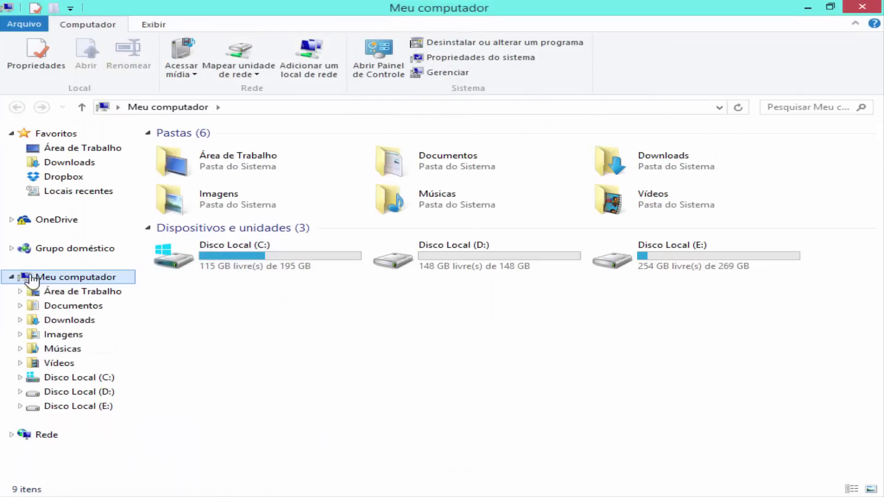
click(30, 277)
right_click(55, 277)
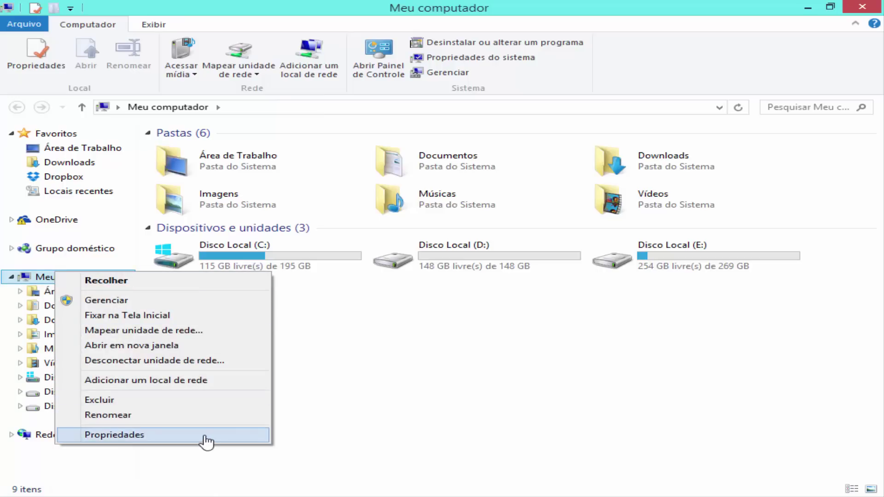
click(206, 435)
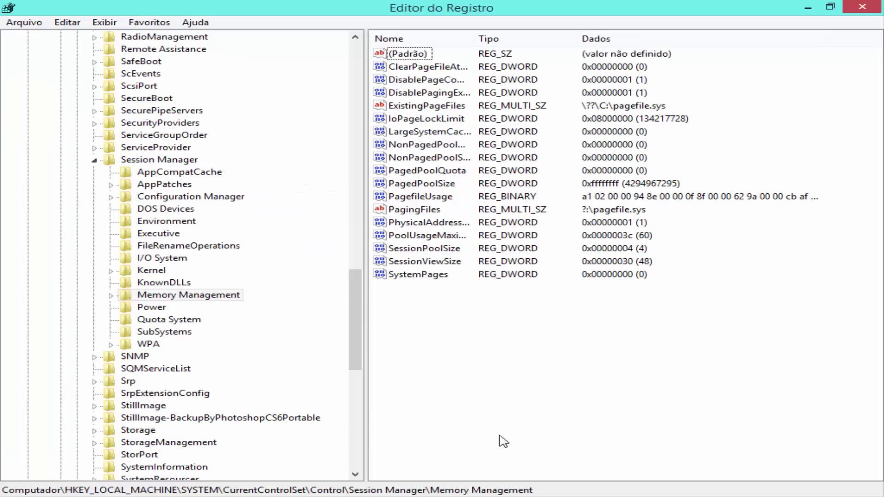
Create a new DWORD (32 bits) value named IoPageLockLimit in the Memory Management key.
right_click(576, 314)
mouse_move(591, 323)
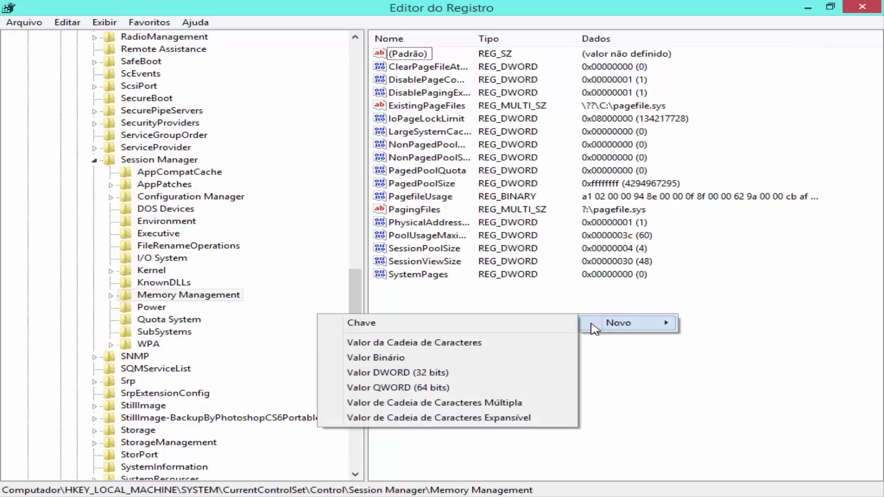
click(464, 378)
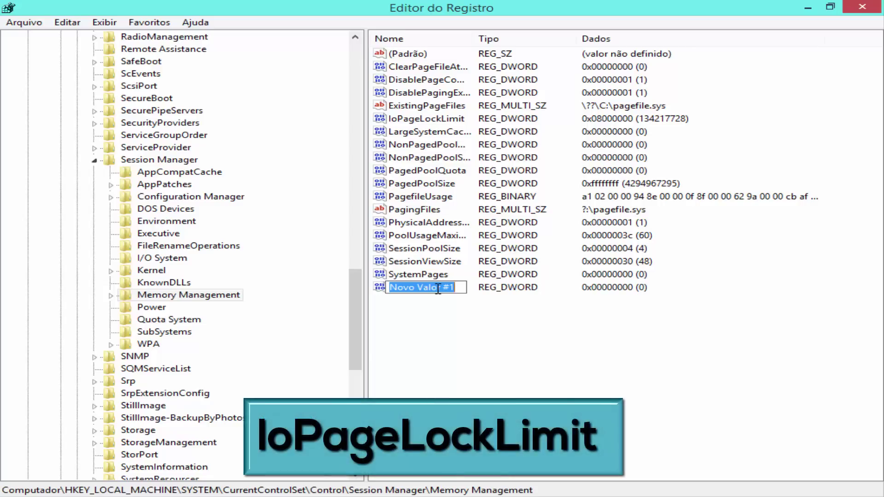
text(Io)
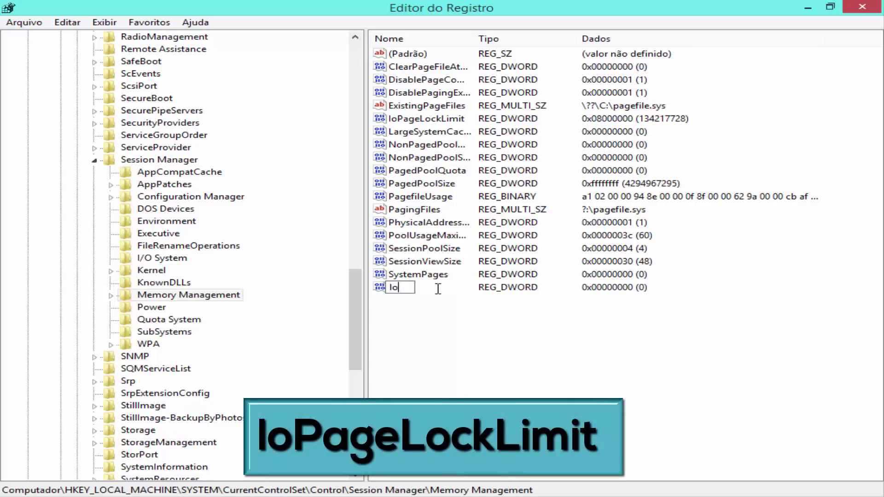
text(PageLock)
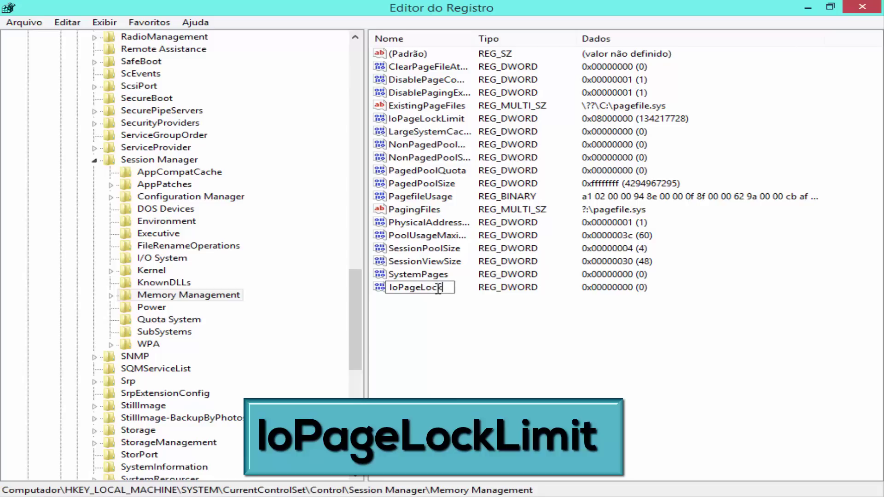
text(Limit)
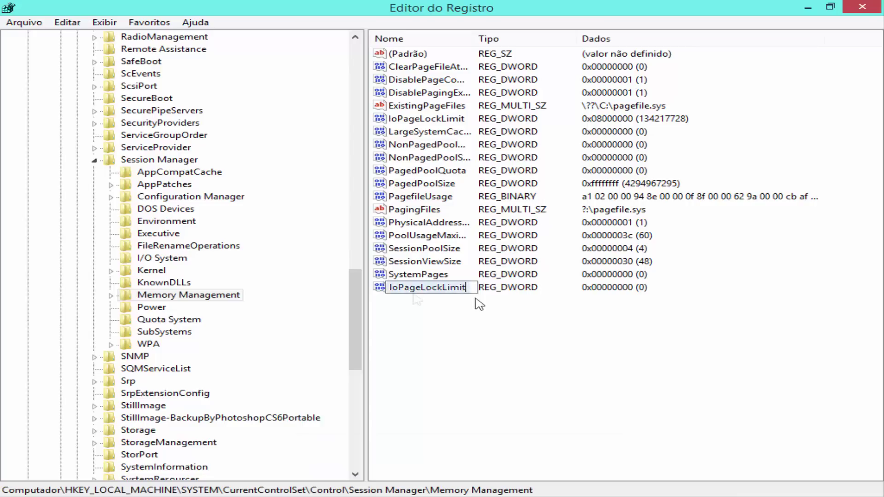
key(Return)
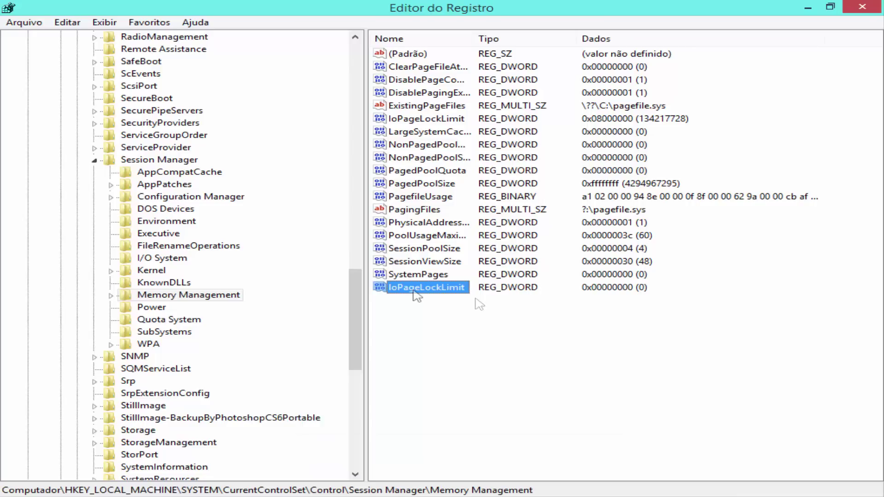
Set the data of the new IoPageLockLimit value to hexadecimal F0000.
double_click(438, 295)
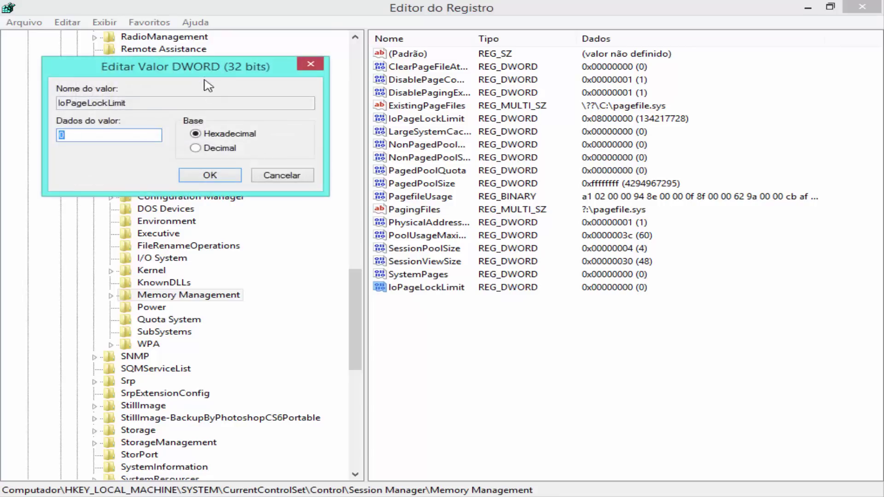
drag(199, 65, 547, 220)
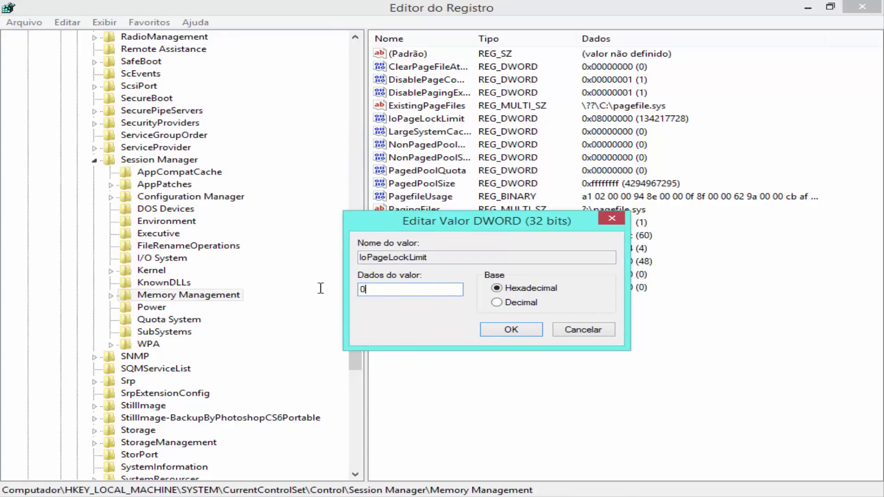
text(F0000)
click(511, 330)
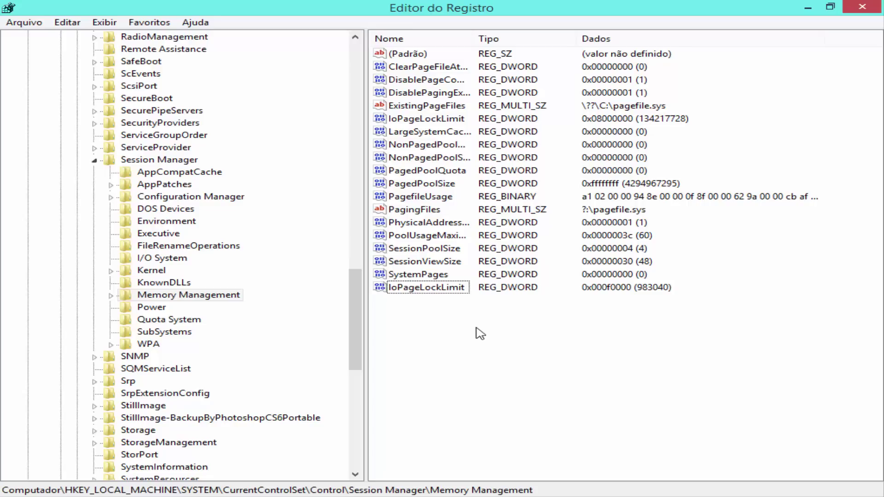
Close the Registry Editor and the Sistema information window.
click(862, 7)
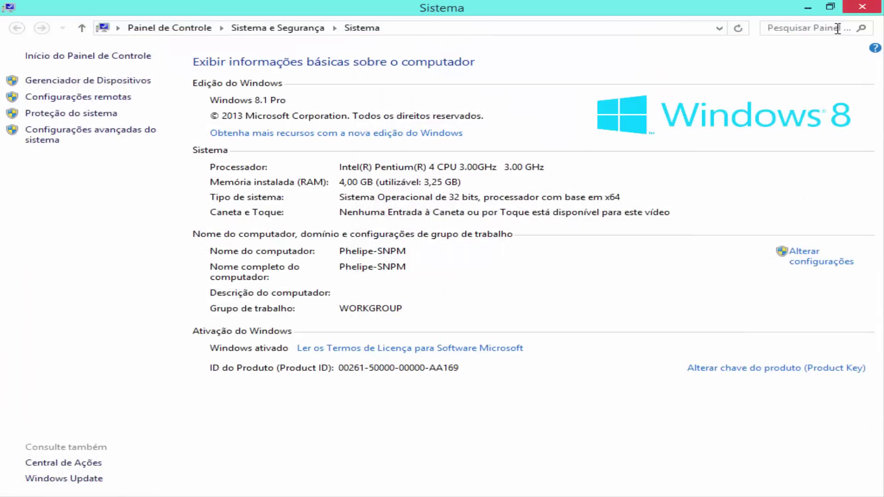
click(862, 7)
click(872, 7)
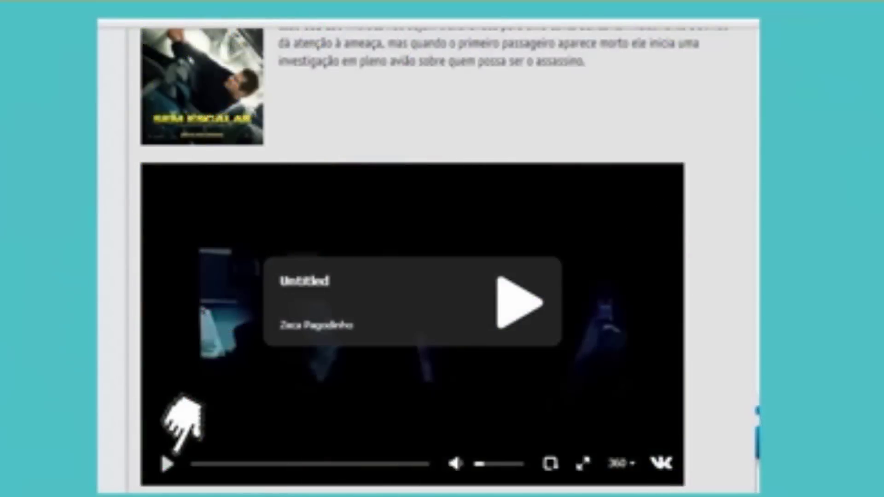
Start playback of the Sem Escalas movie in the web page's embedded video player.
click(167, 464)
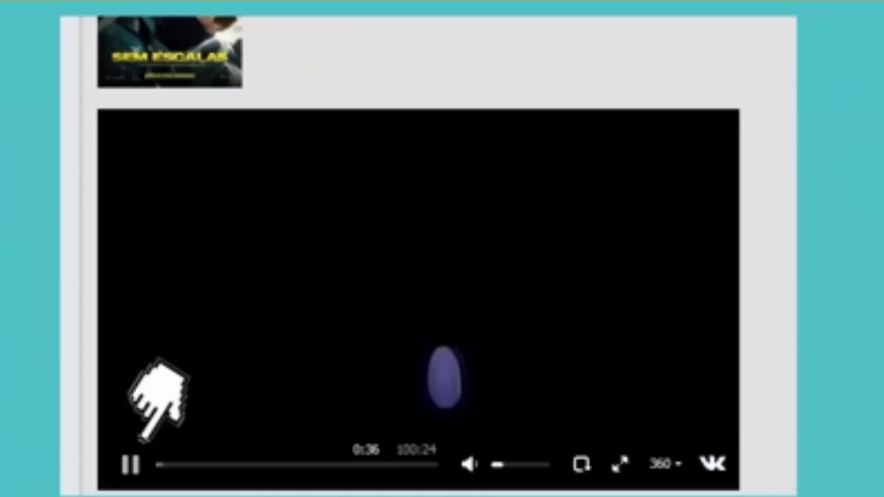